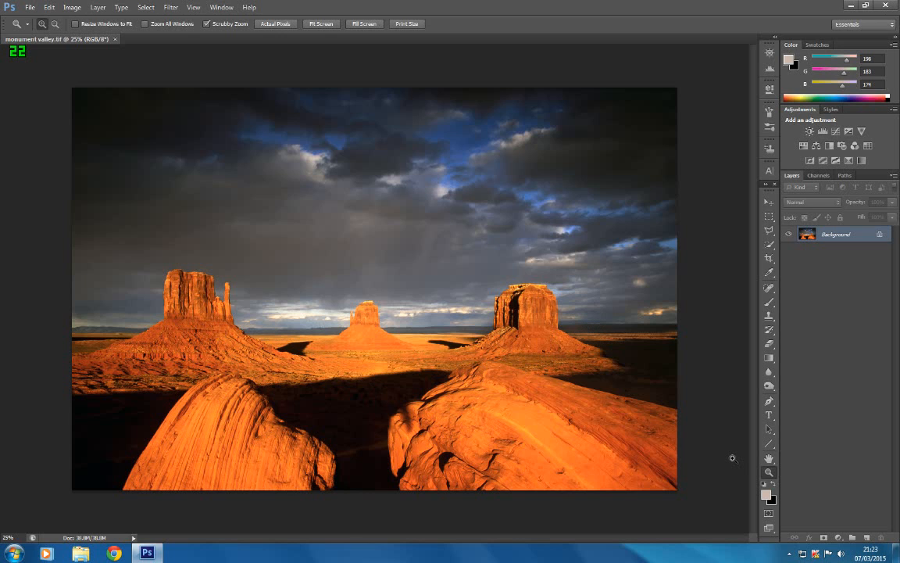
Set the foreground colour to near-black, hex 010101
left_click(768, 495)
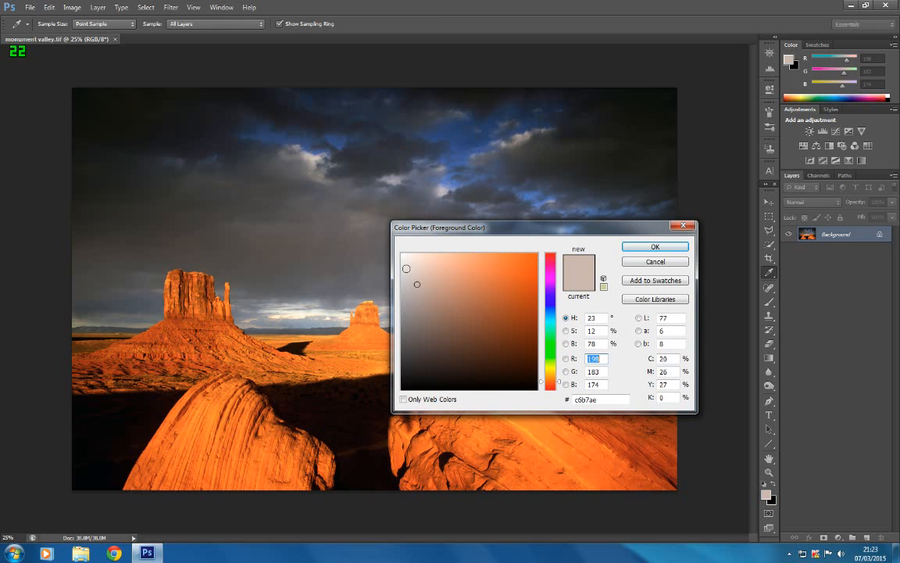
left_click(401, 388)
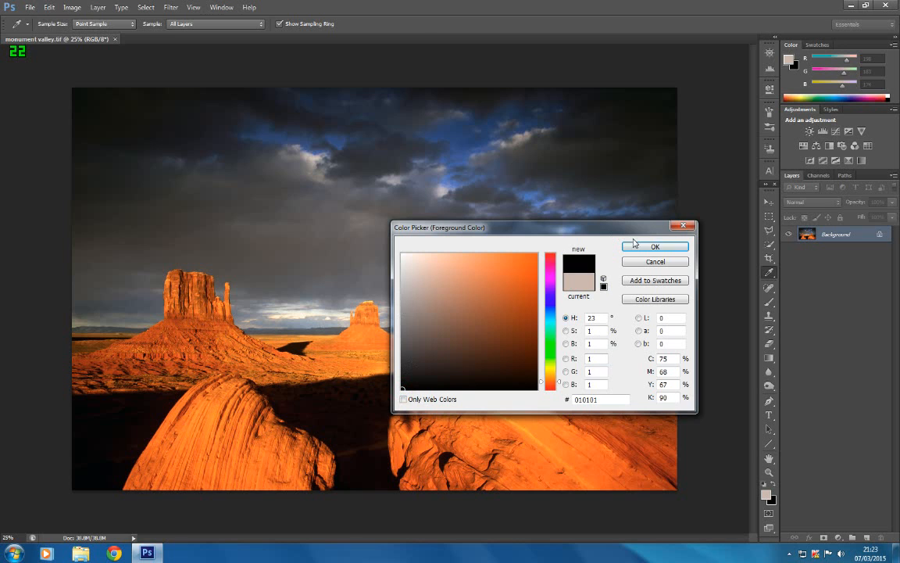
left_click(635, 247)
key("z")
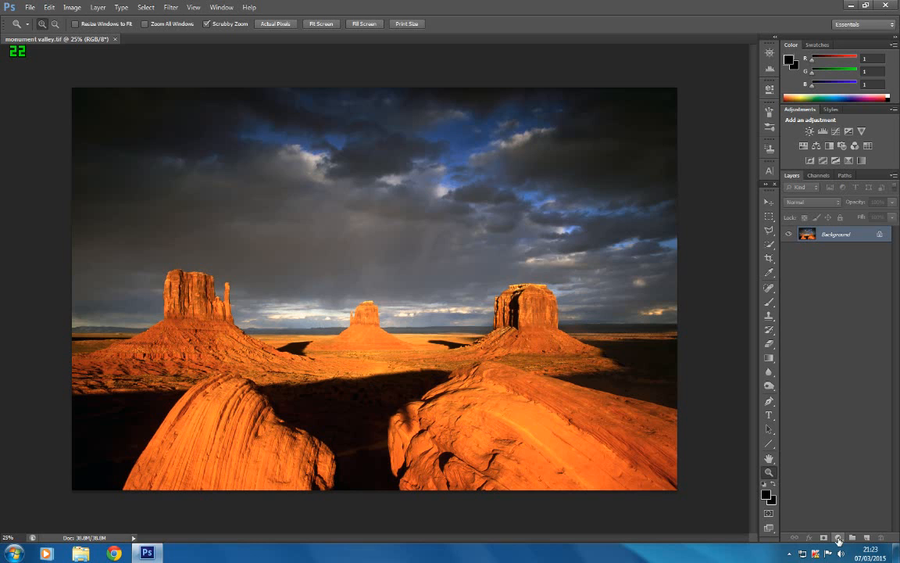
Add a gradient fill layer with a reversed linear gradient at 90°, darkening the image from the sky downward
left_click(839, 540)
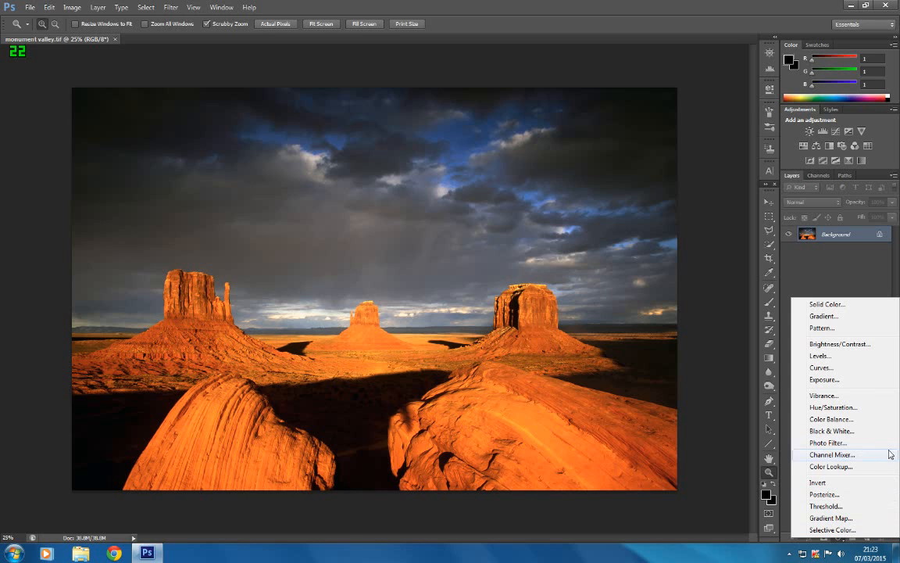
left_click(818, 316)
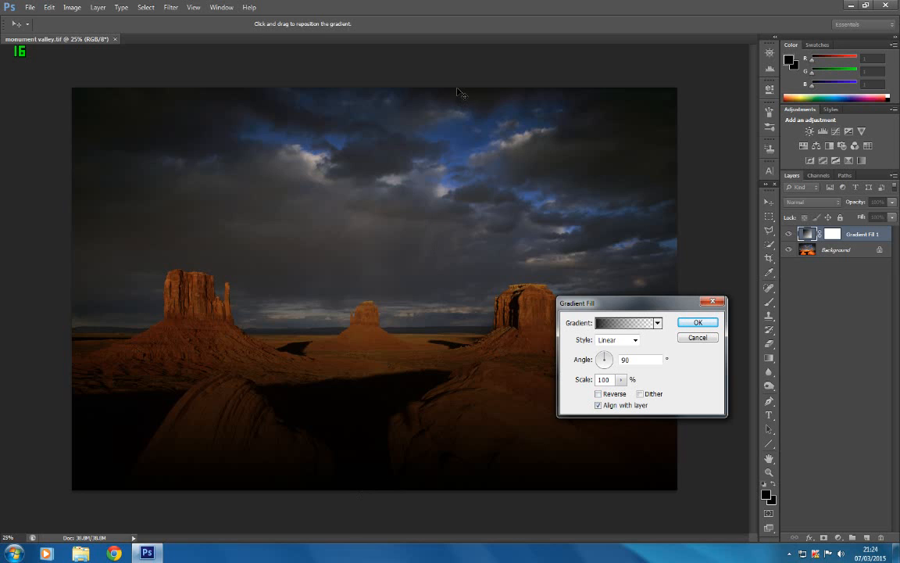
left_click(599, 393)
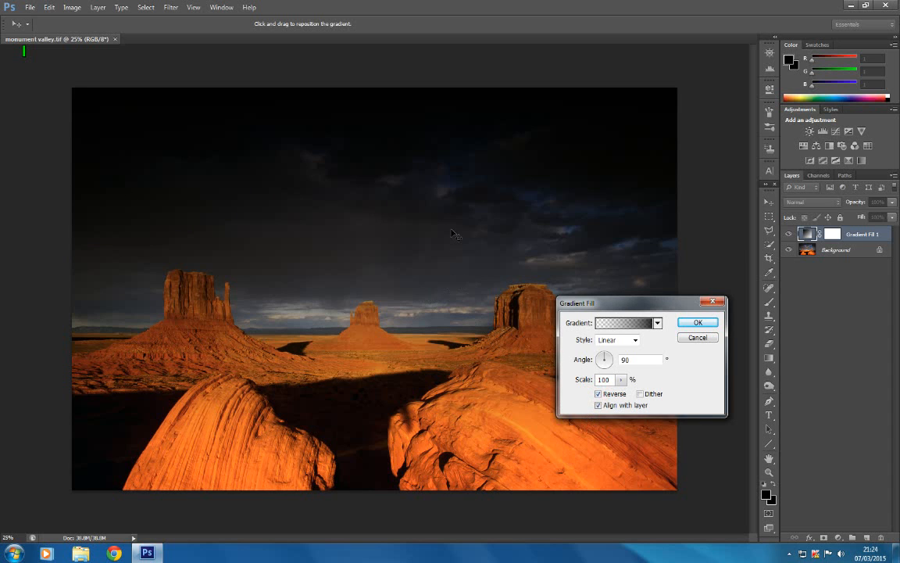
left_click_drag(572, 302, 734, 357)
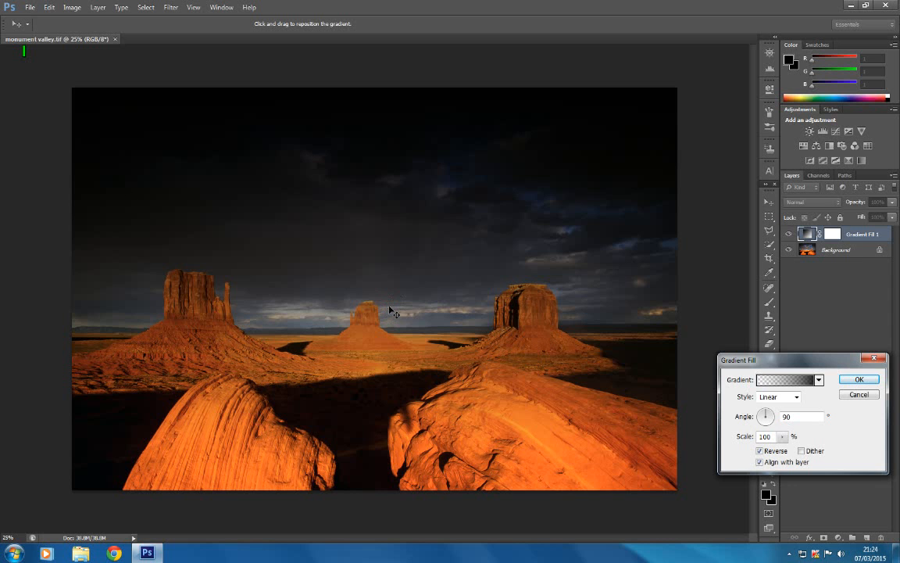
Reposition the gradient upward so it darkens mainly the upper sky and clears the rocks, and apply the fill
left_click_drag(394, 297, 394, 203)
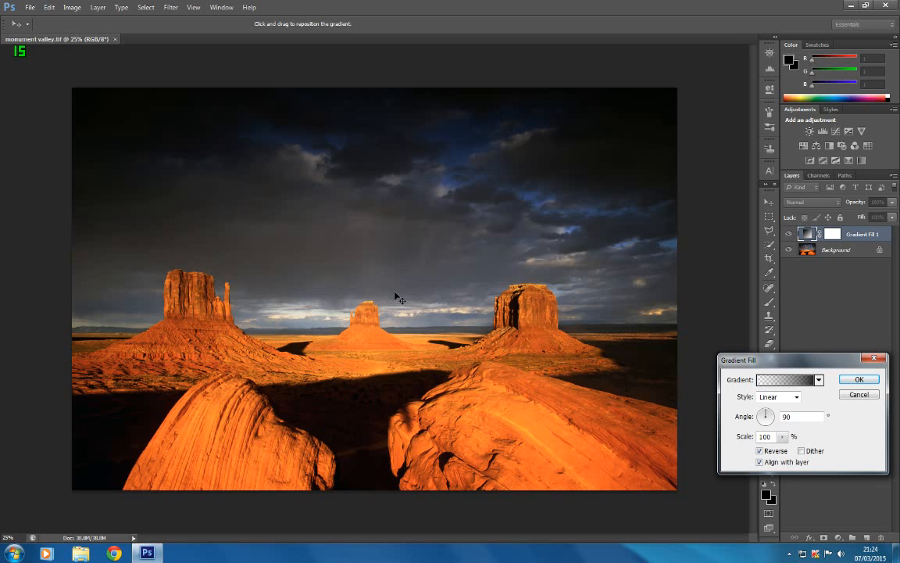
left_click_drag(398, 263, 397, 200)
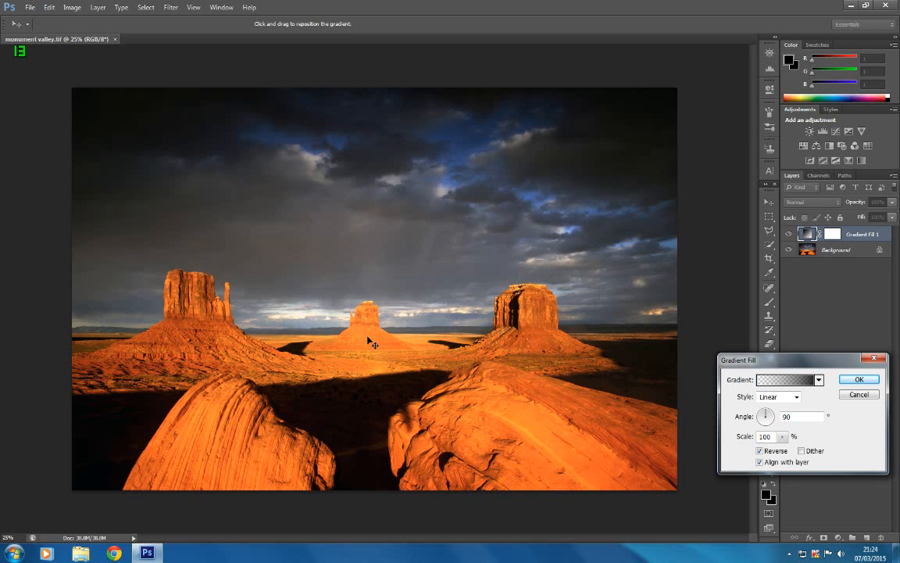
left_click_drag(373, 256, 374, 207)
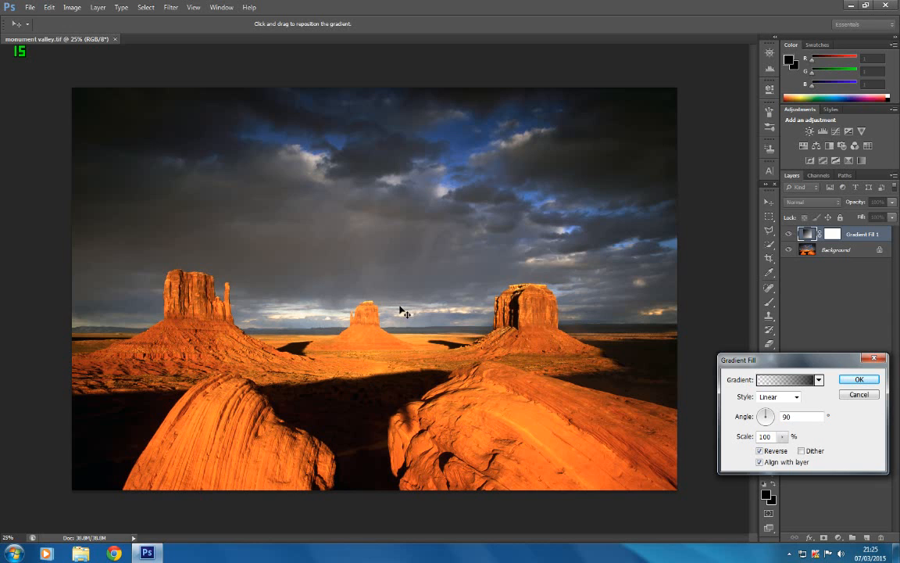
left_click(382, 165)
left_click(365, 140)
left_click(373, 122)
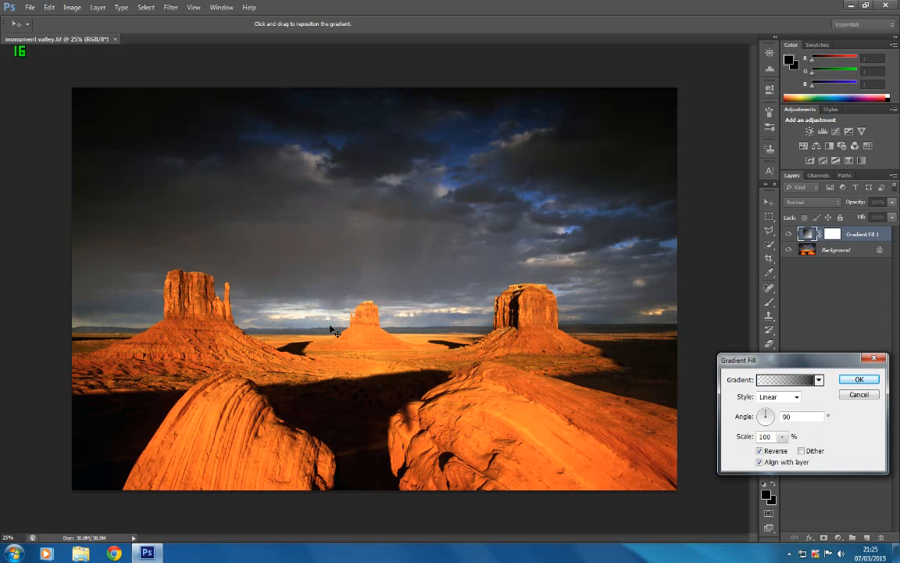
mouse_move(329, 325)
left_mouse_down()
mouse_move(346, 223)
mouse_move(332, 251)
mouse_move(344, 229)
mouse_move(331, 262)
mouse_move(349, 223)
mouse_move(342, 279)
mouse_move(341, 242)
mouse_move(317, 281)
mouse_move(317, 245)
mouse_move(312, 257)
left_mouse_up()
mouse_move(386, 318)
left_mouse_down()
mouse_move(385, 447)
mouse_move(336, 152)
left_mouse_up()
left_click(405, 319)
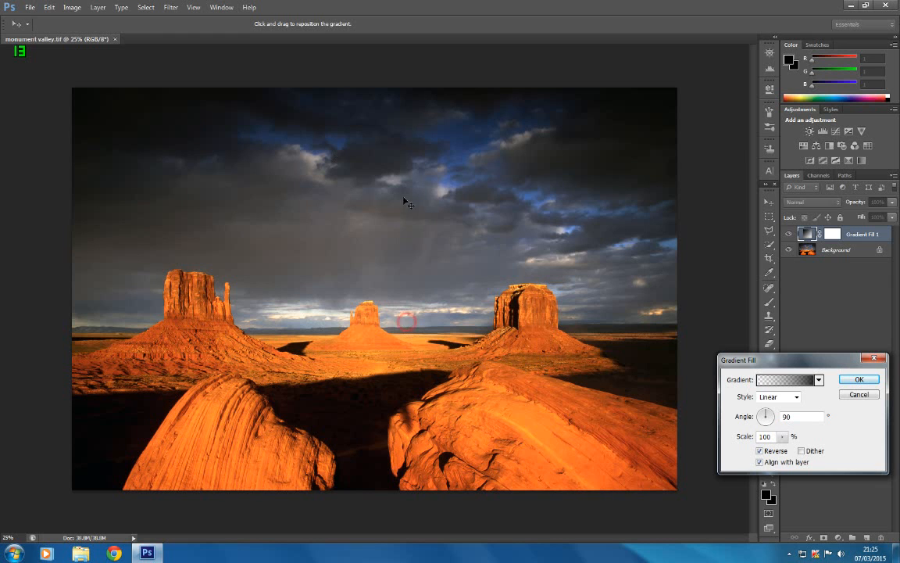
left_click_drag(403, 198, 412, 157)
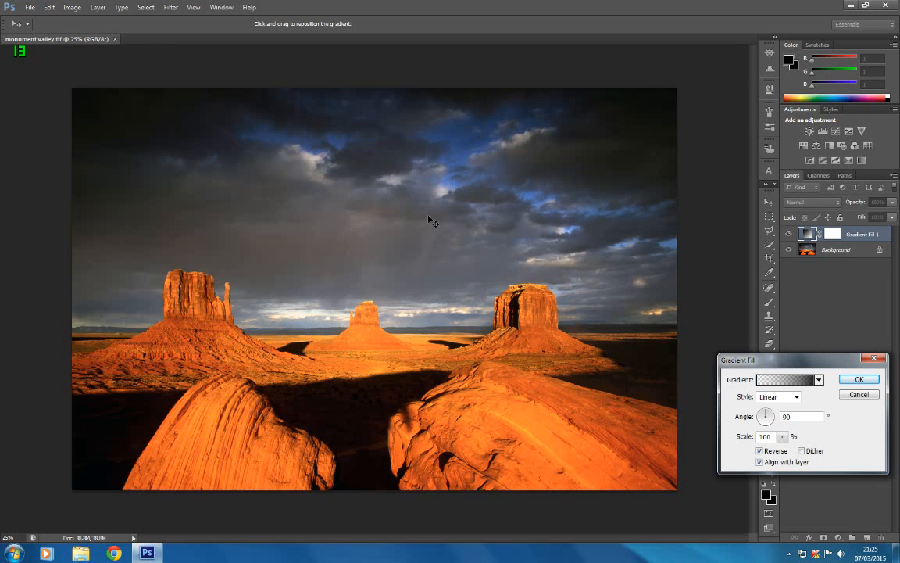
mouse_move(384, 267)
left_mouse_down()
mouse_move(404, 221)
mouse_move(402, 233)
mouse_move(396, 225)
mouse_move(396, 276)
left_mouse_up()
left_click_drag(394, 232, 397, 186)
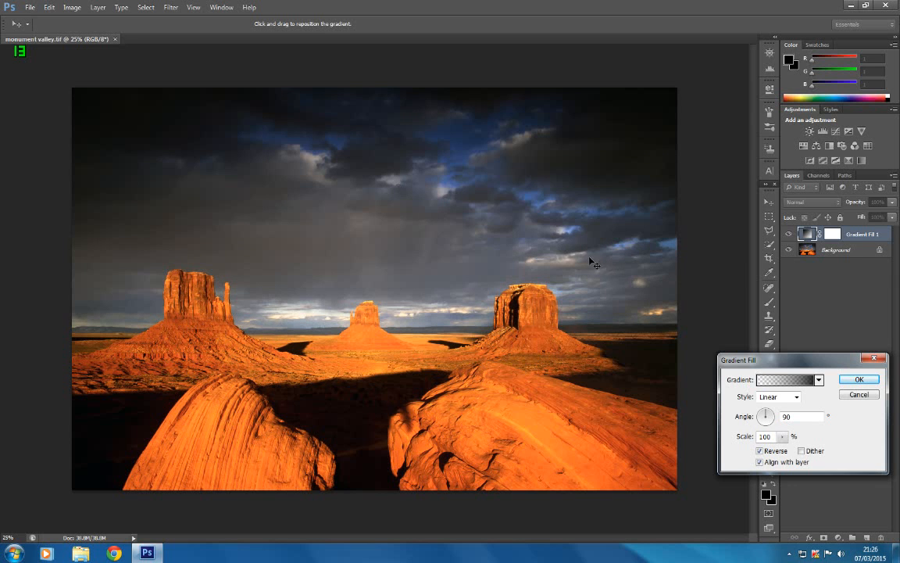
left_click_drag(592, 262, 385, 190)
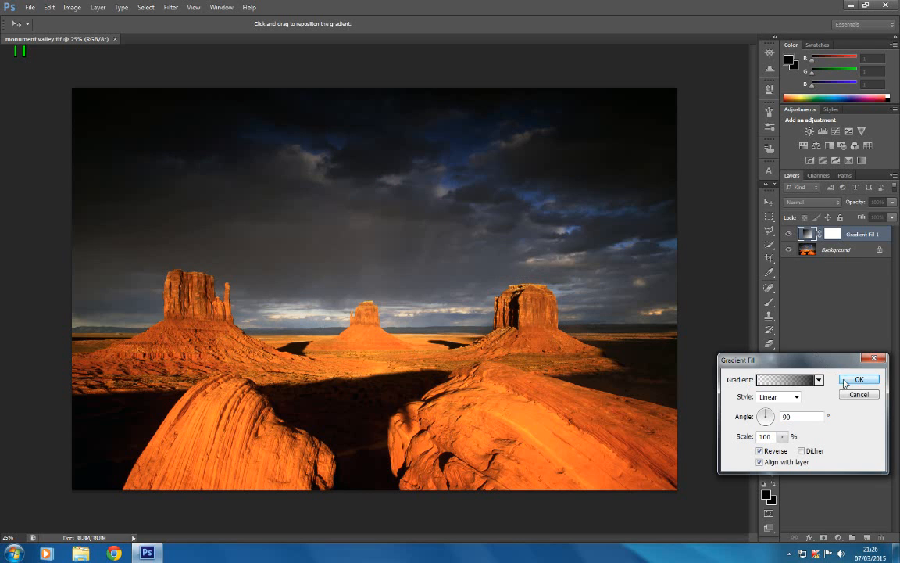
mouse_move(451, 185)
left_mouse_down()
mouse_move(451, 201)
mouse_move(453, 174)
mouse_move(447, 201)
mouse_move(451, 191)
left_mouse_up()
left_click(857, 379)
key("z")
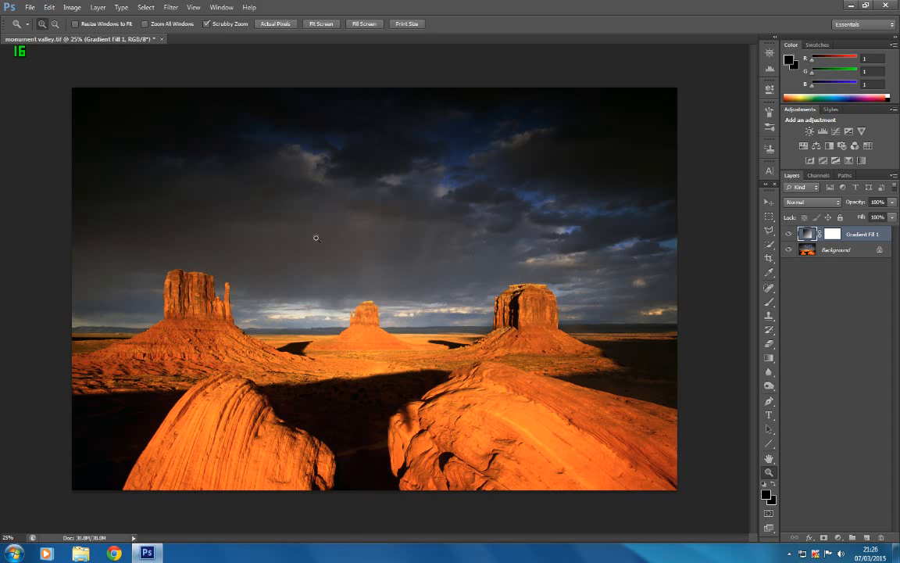
Compare the photo before and after the gradient by undoing and redoing the new fill layer twice
left_click(49, 10)
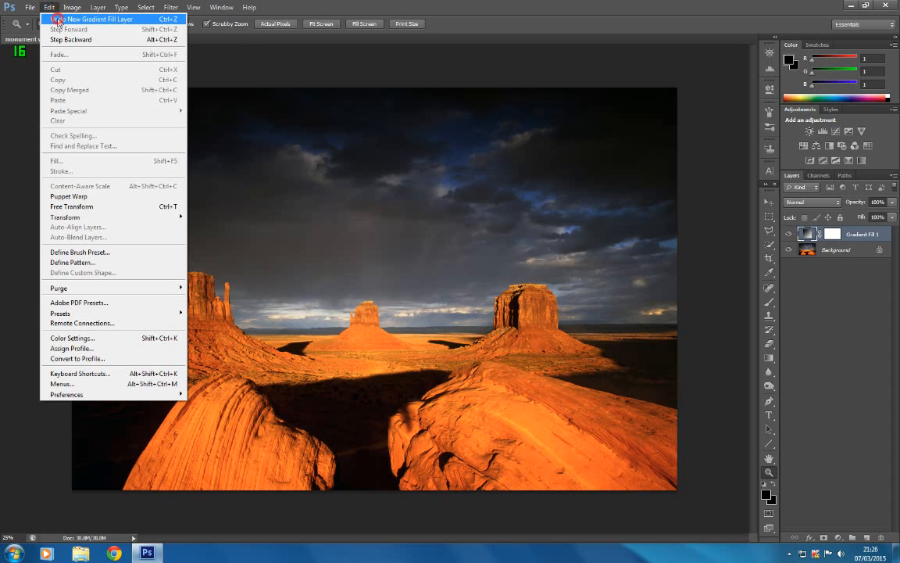
left_click(57, 19)
left_click(48, 7)
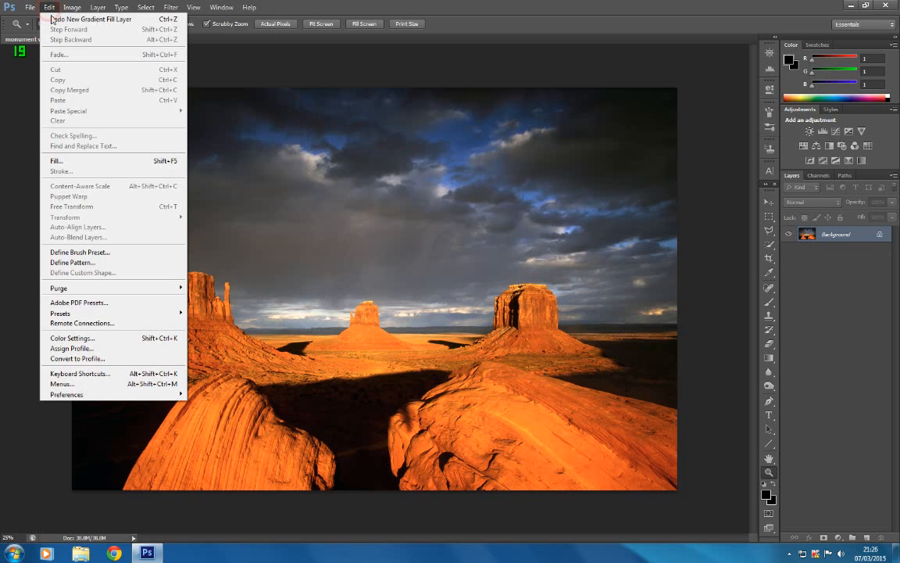
left_click(59, 19)
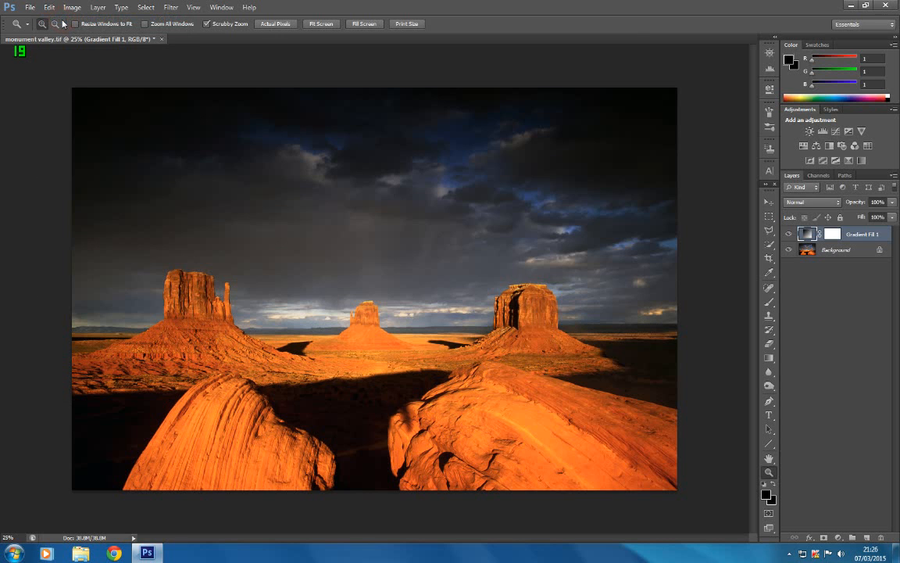
left_click(50, 8)
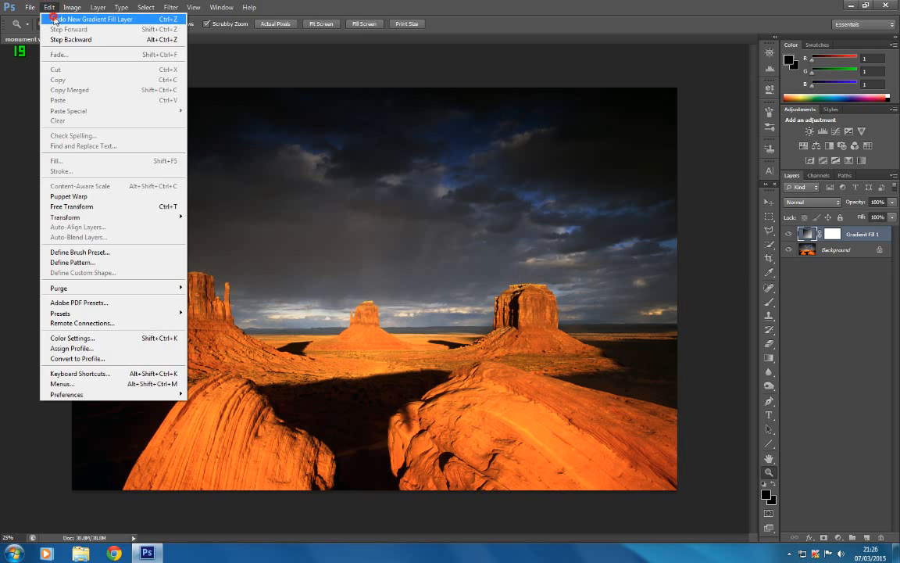
left_click(53, 18)
left_click(49, 7)
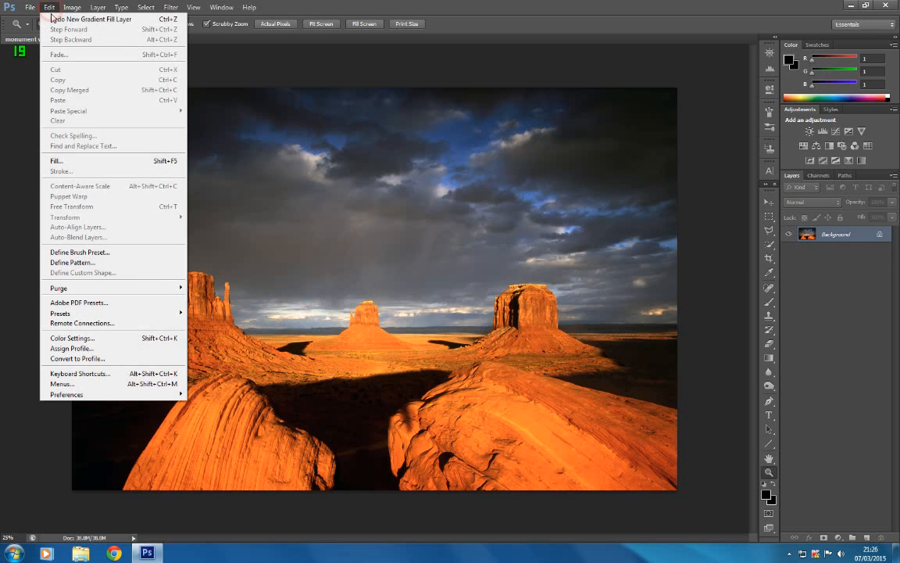
left_click(69, 19)
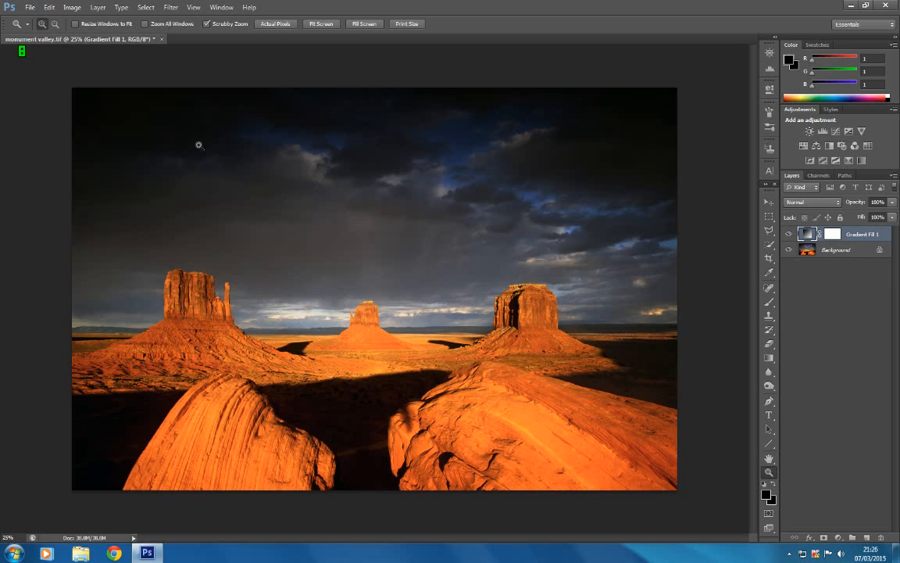
Flatten the gradient fill layer and the background into a single layer
left_click(98, 7)
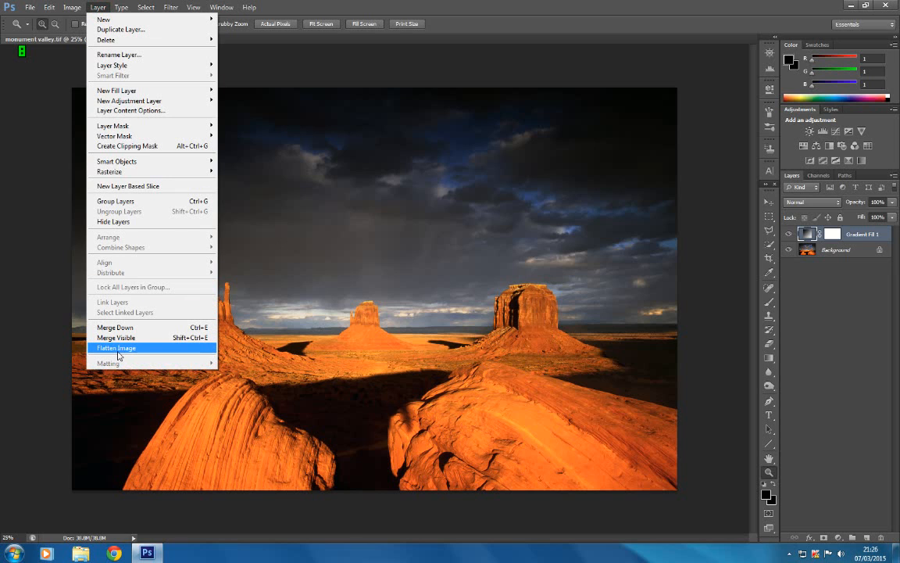
left_click(117, 350)
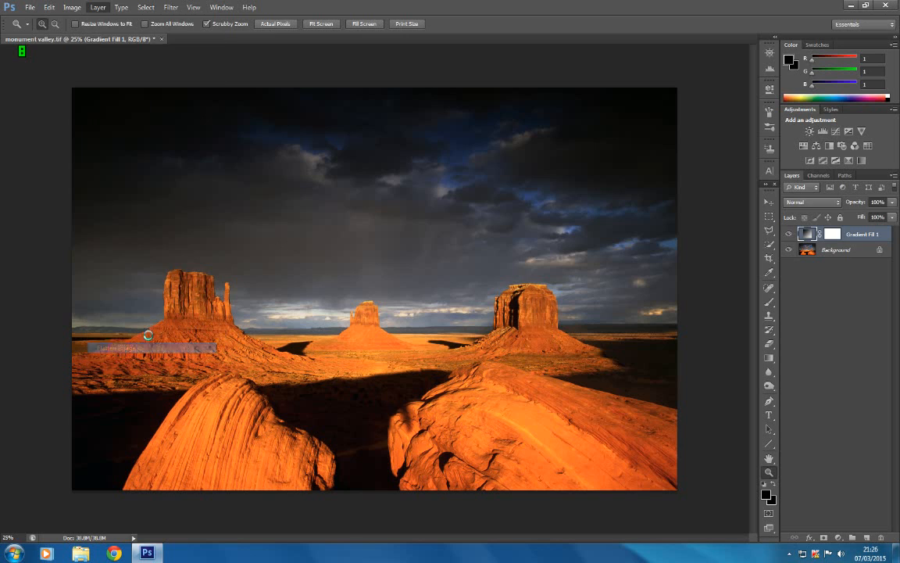